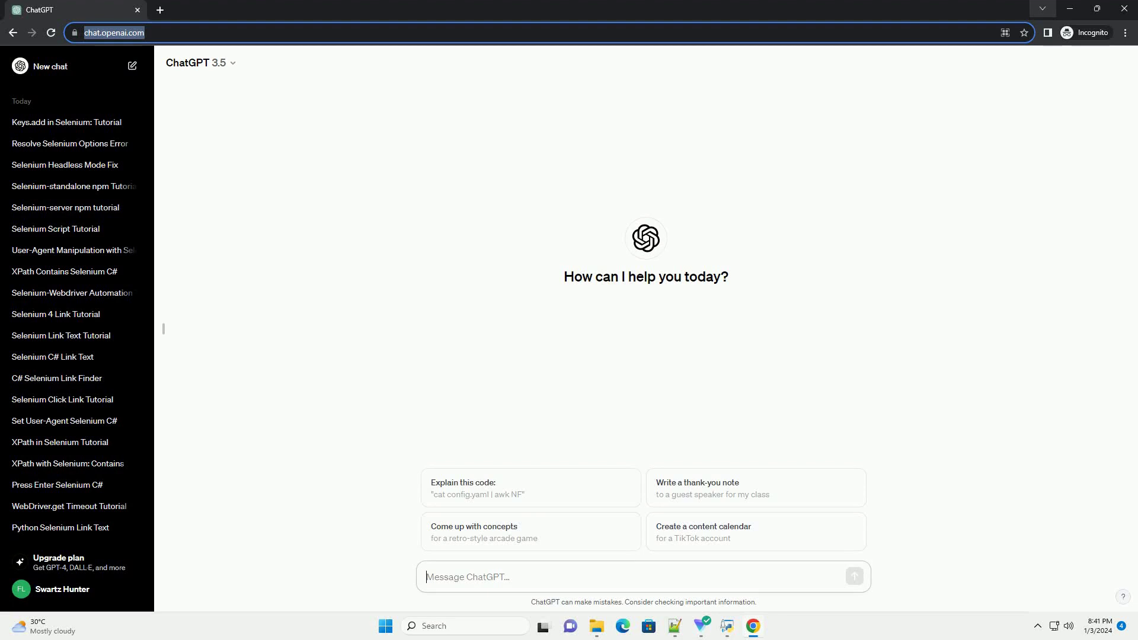
type("write an informative tutorial about keys.alt selenium with code example")
Step: Send the prompt 'write an informative tutorial about keys.alt selenium with code example'
key("Return")
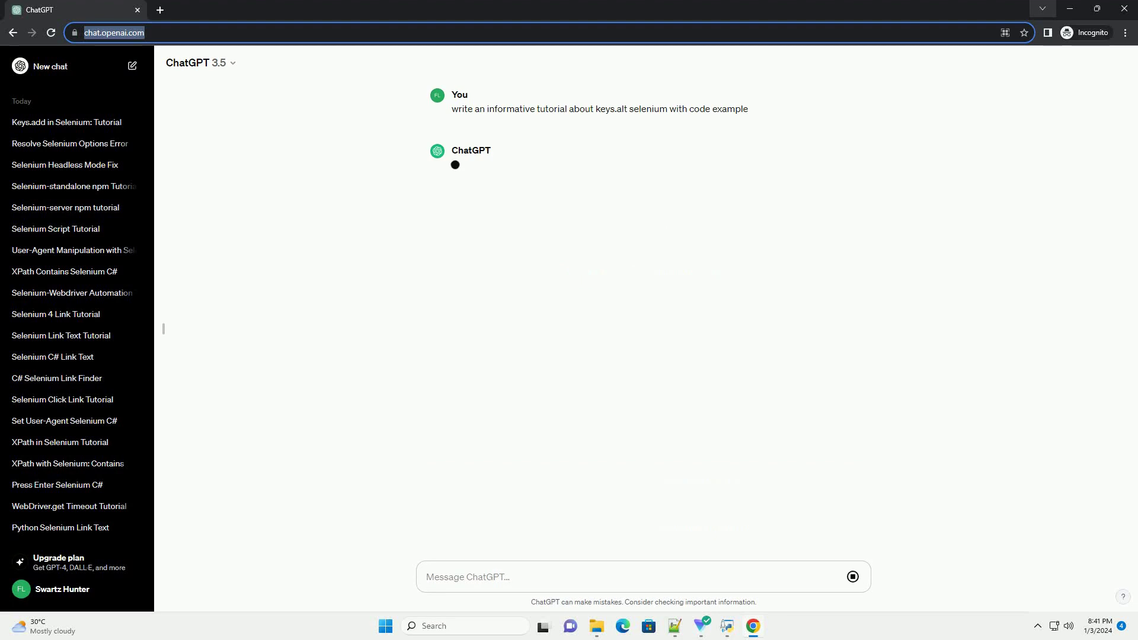